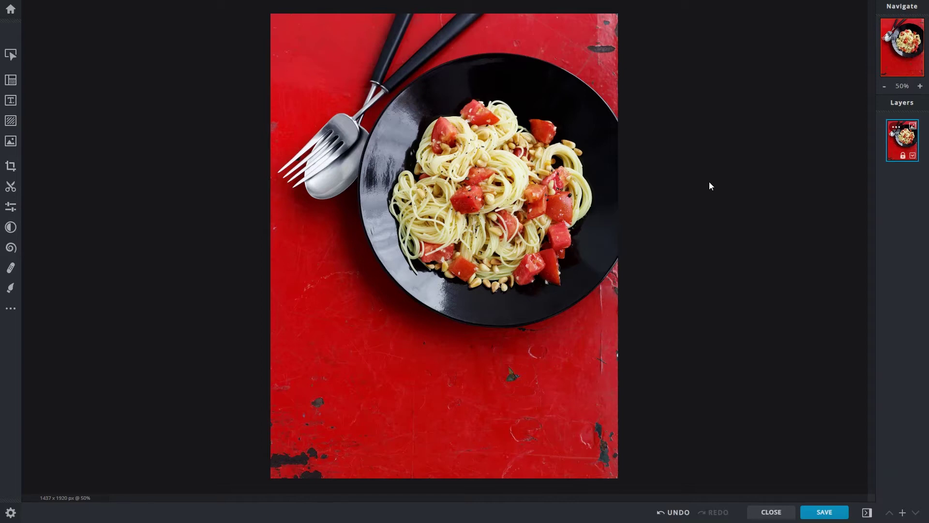
Step: Duplicate the Background layer into a Background Copy and bring up the Retouch tools
left_click(896, 127)
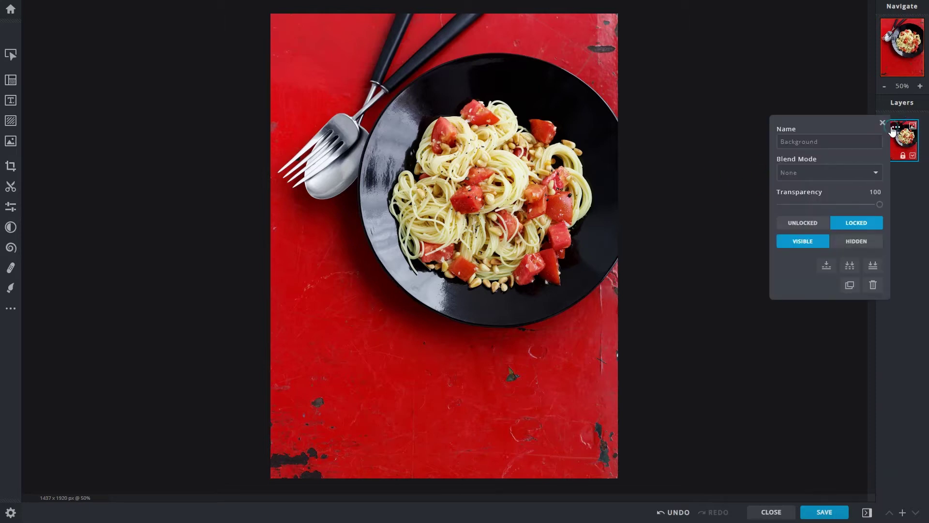
left_click(850, 285)
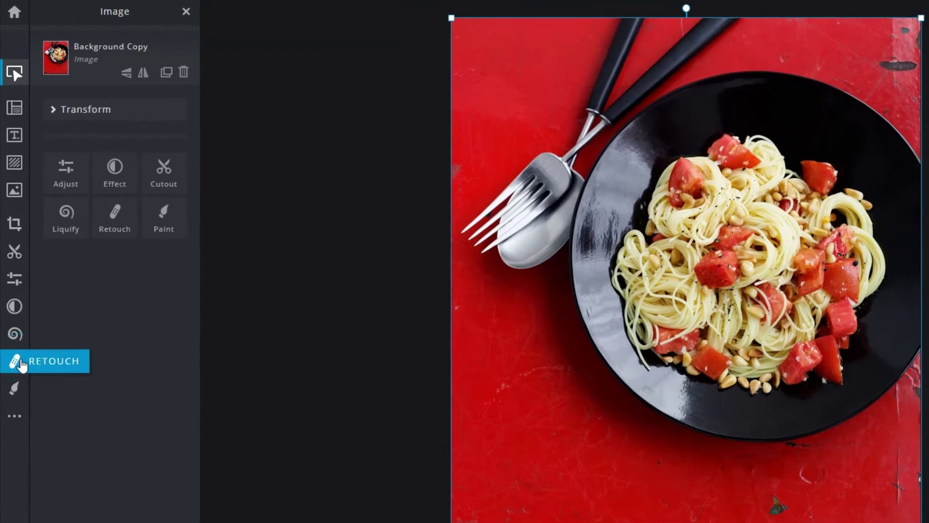
left_click(19, 361)
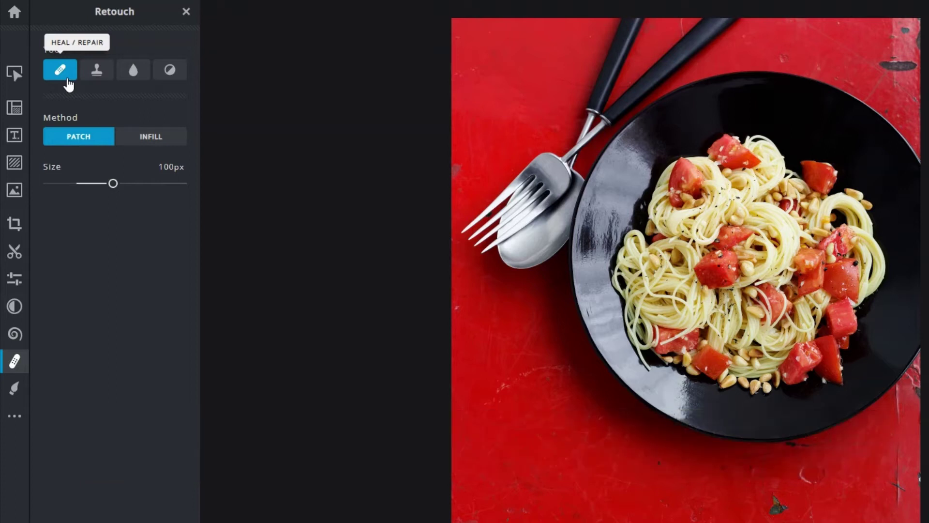
Step: Keep Heal/Repair on the Patch method and reduce the brush size to 20px
left_click(95, 138)
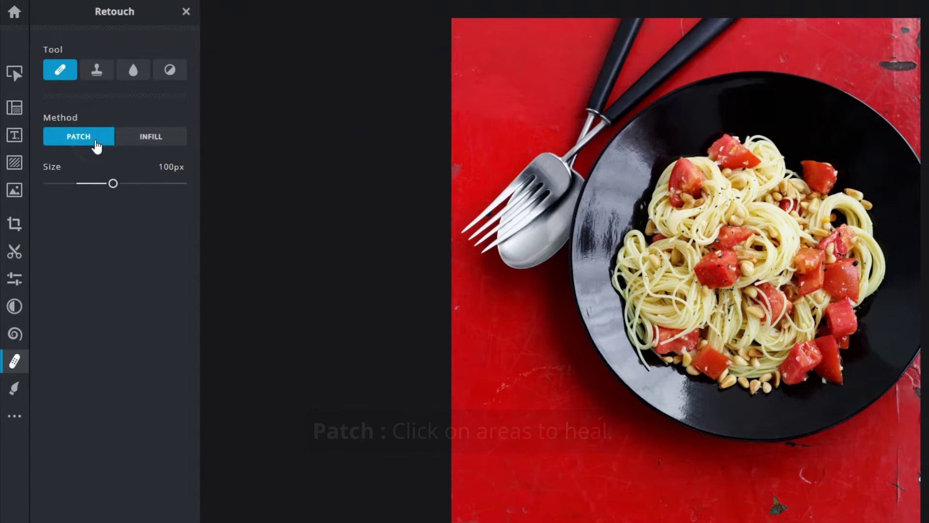
left_click(97, 148)
left_click(113, 184)
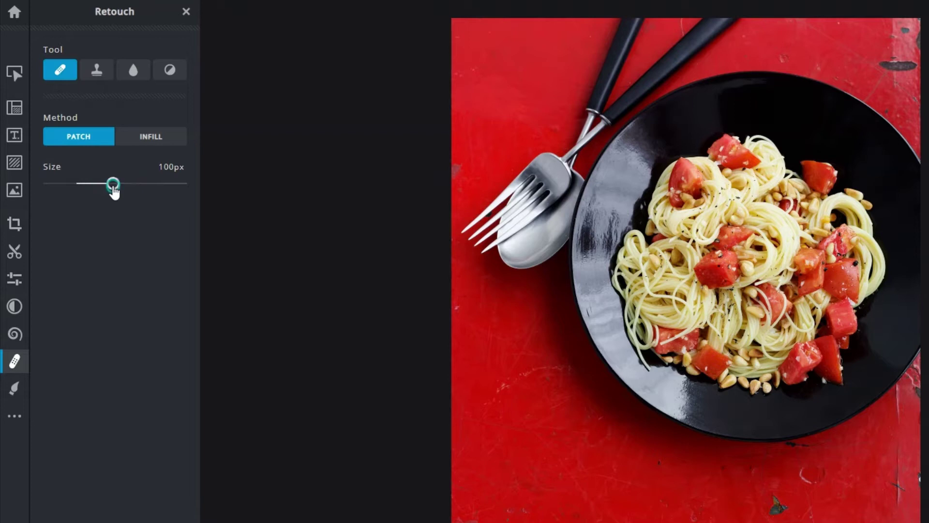
left_click_drag(113, 184, 60, 184)
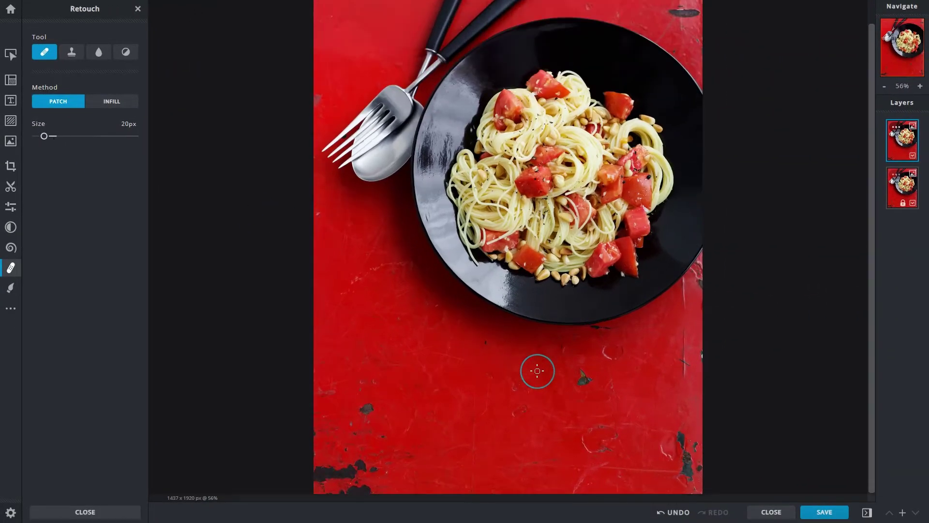
scroll(537, 370, "up", 3)
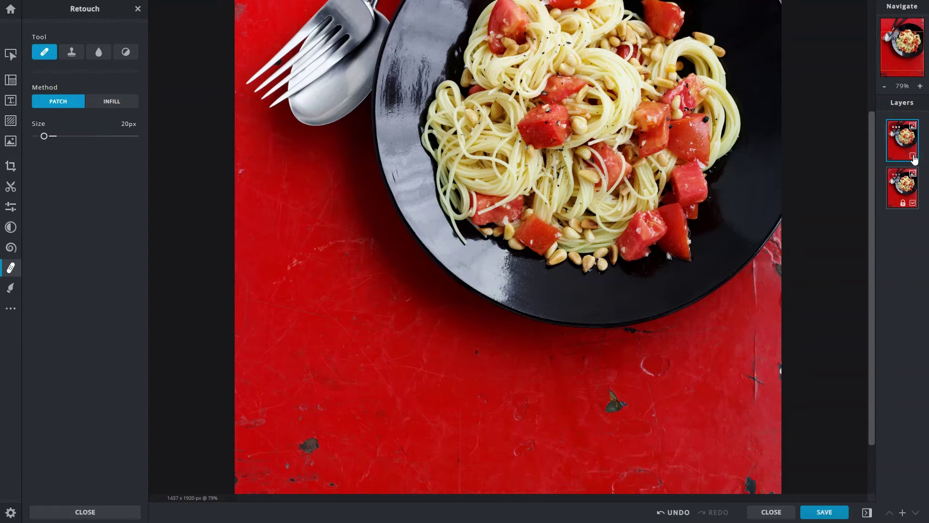
left_click(913, 156)
Step: Heal the red tabletop scuffs with the Infill method, toggling the copy layer to compare
left_click(135, 105)
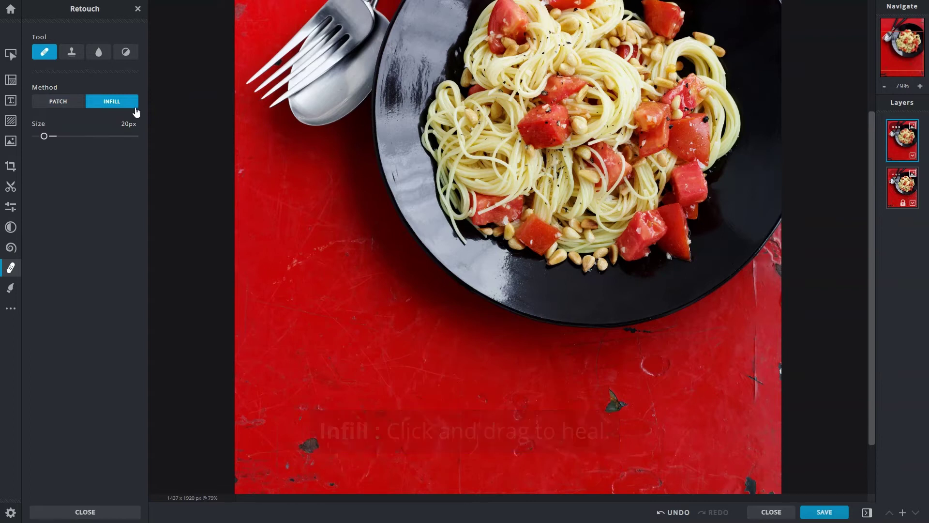
left_click_drag(481, 411, 478, 422)
left_click_drag(521, 394, 531, 444)
left_click_drag(465, 383, 411, 369)
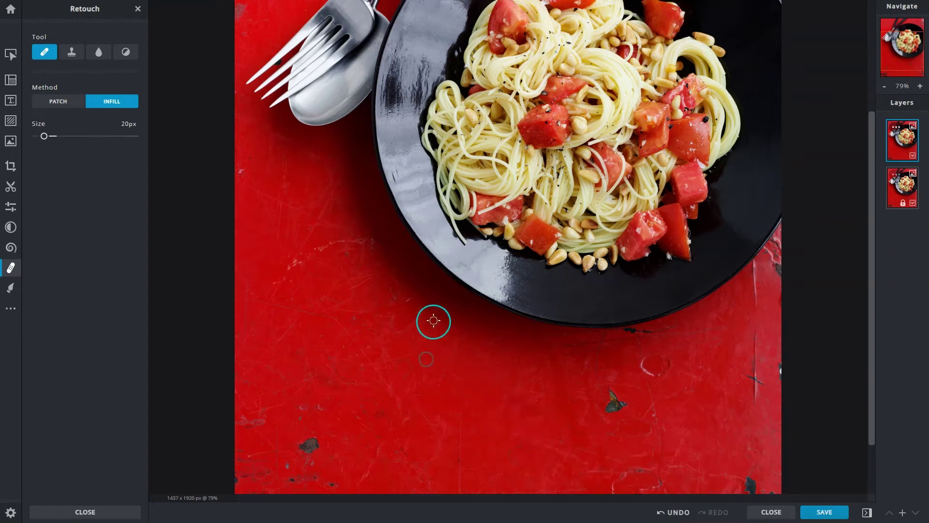
left_click(913, 157)
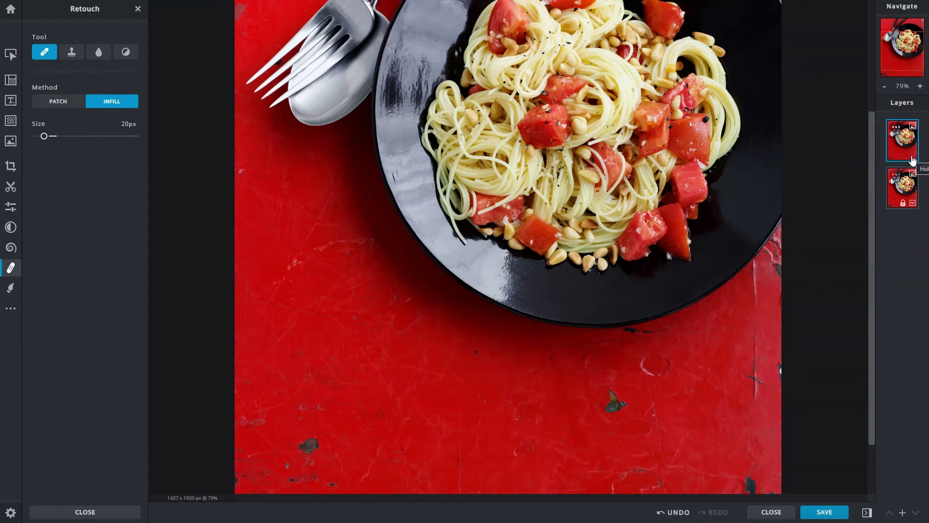
left_click(912, 157)
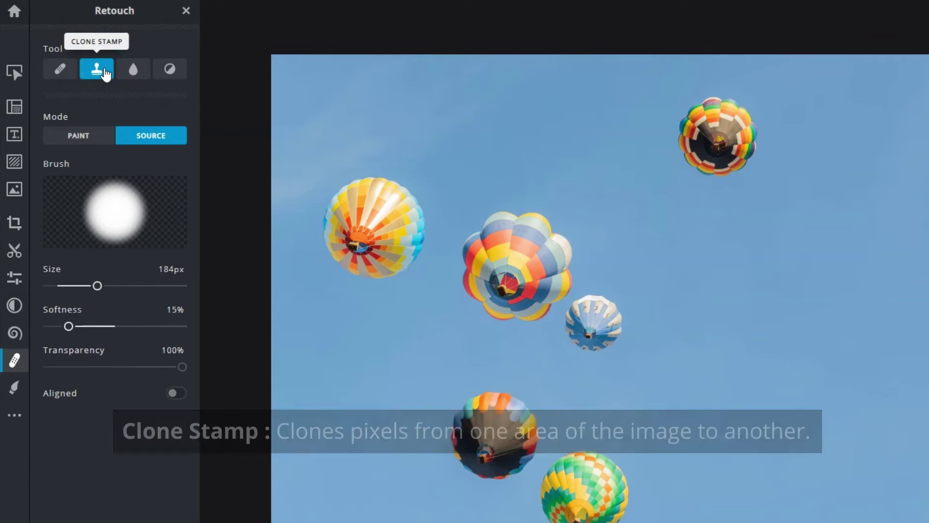
left_click(172, 141)
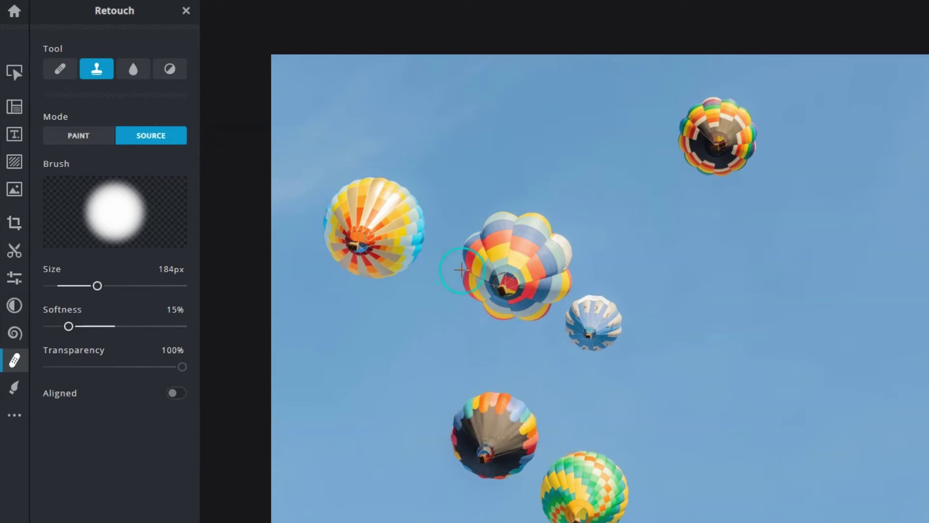
left_click(590, 324)
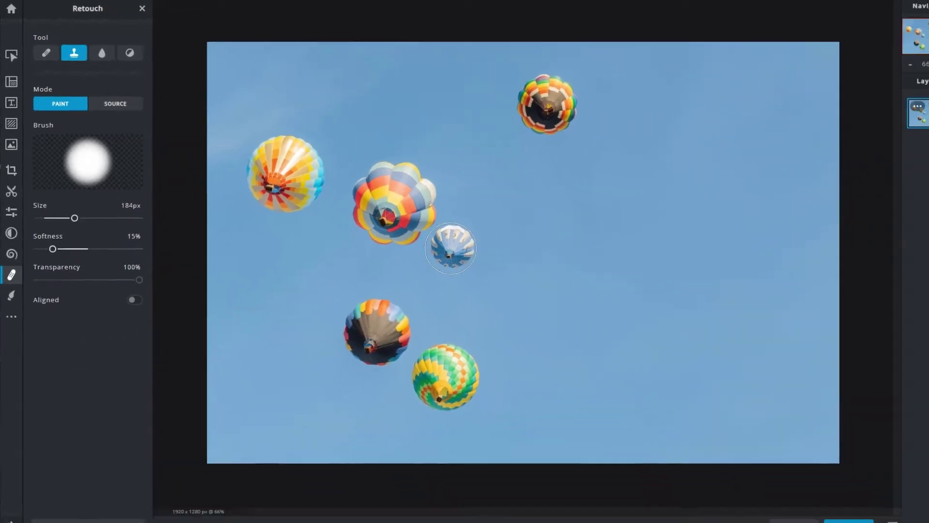
left_click(538, 247)
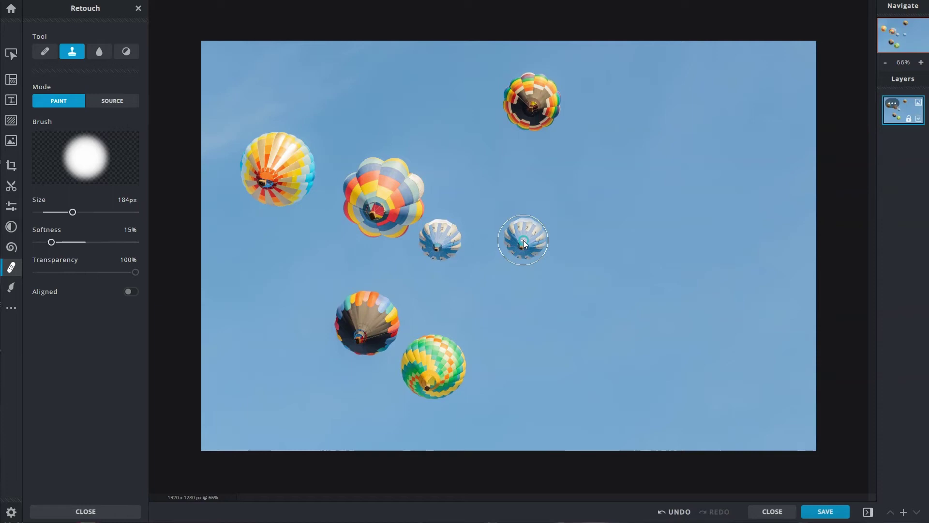
key("ctrl+z")
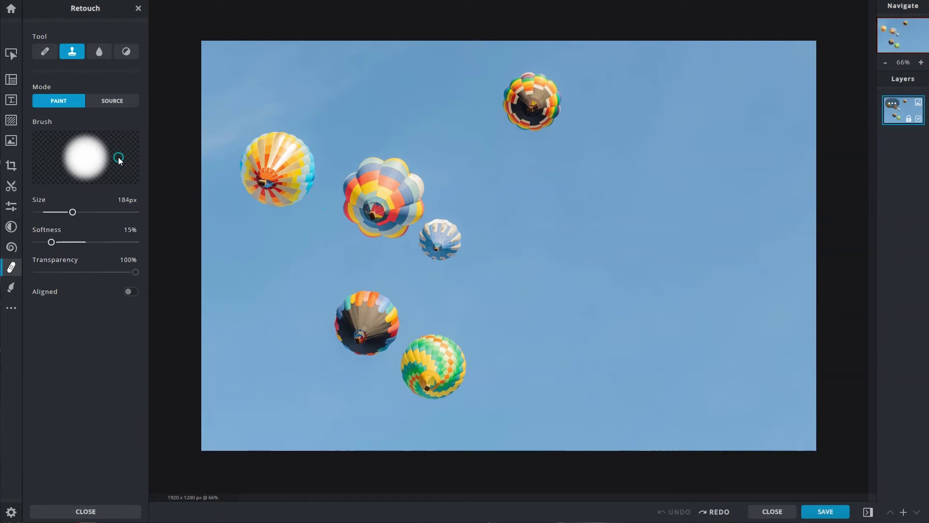
Step: Resize the clone brush to 287px at full softness and stamp a faint top-balloon copy
left_click_drag(72, 211, 46, 212)
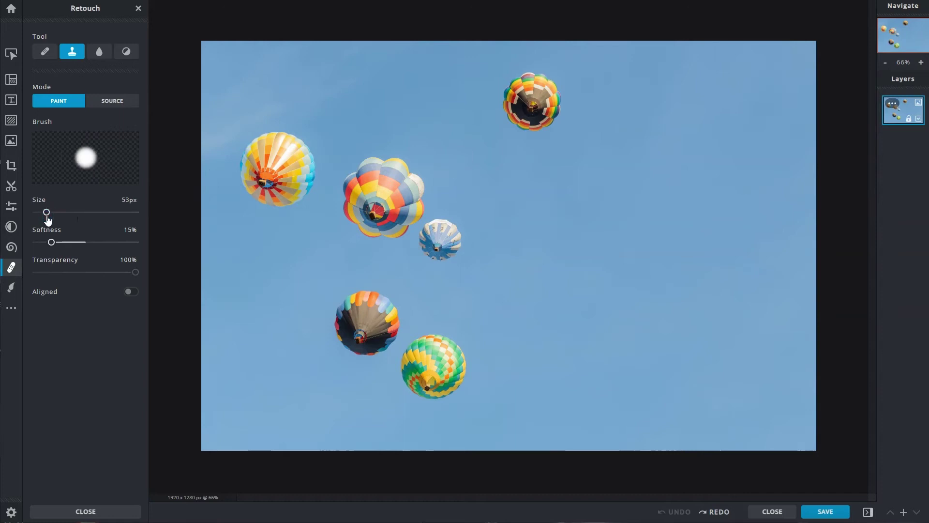
left_click_drag(47, 220, 95, 225)
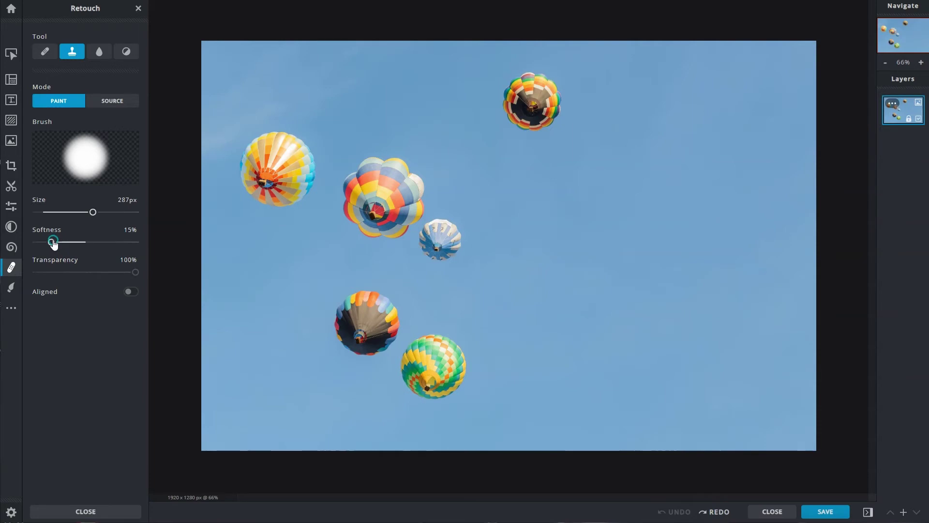
left_click_drag(53, 242, 139, 243)
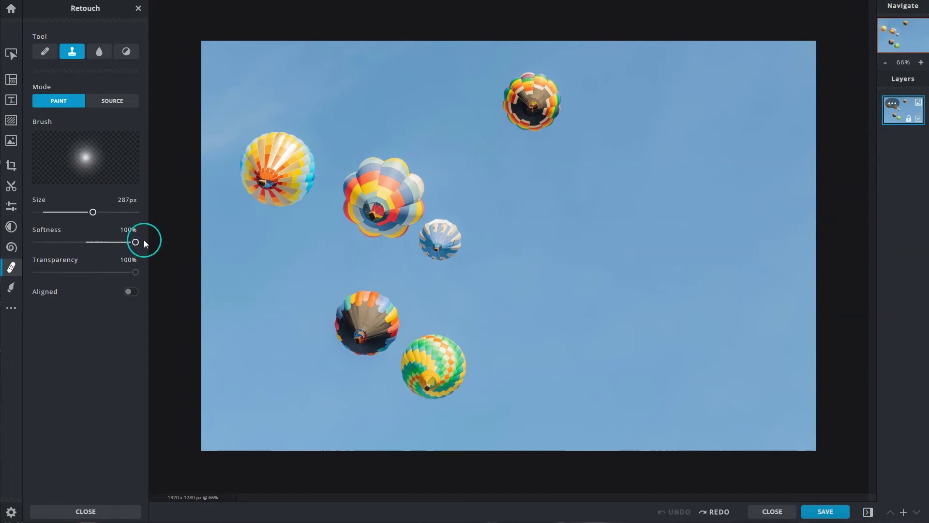
key("alt")
left_click(532, 99, "alt")
left_click(530, 240)
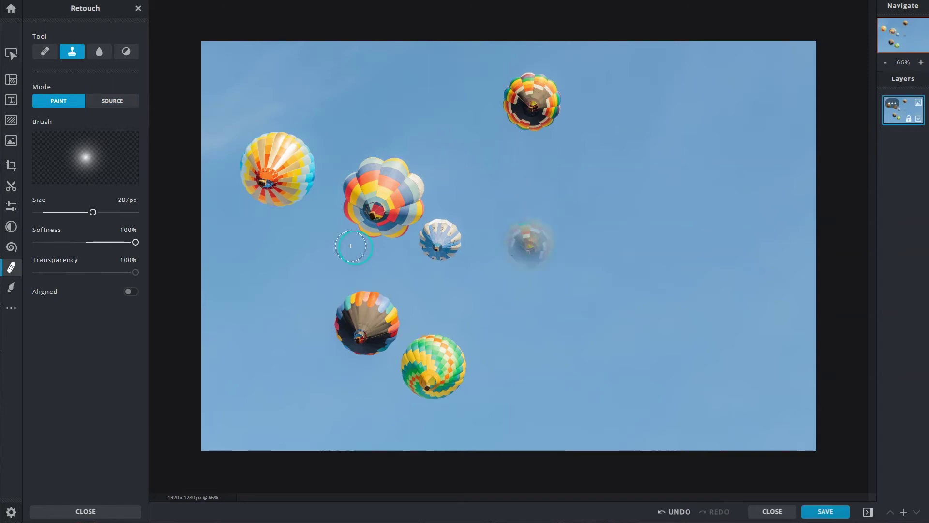
Step: Stamp a hard-edged balloon copy, undo both clones, and set softness to 16%
left_click_drag(135, 242, 35, 242)
left_click(638, 240)
key("ctrl+z")
key("ctrl+z")
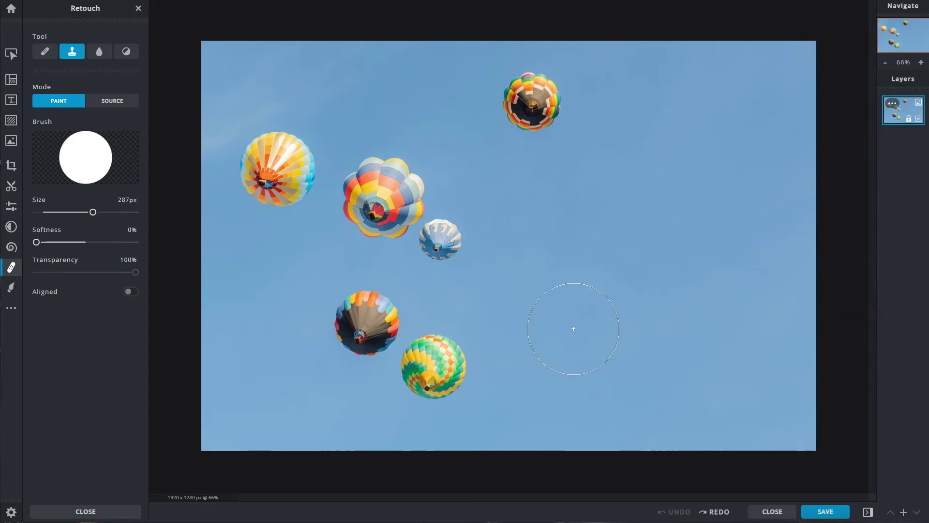
left_click_drag(36, 242, 53, 242)
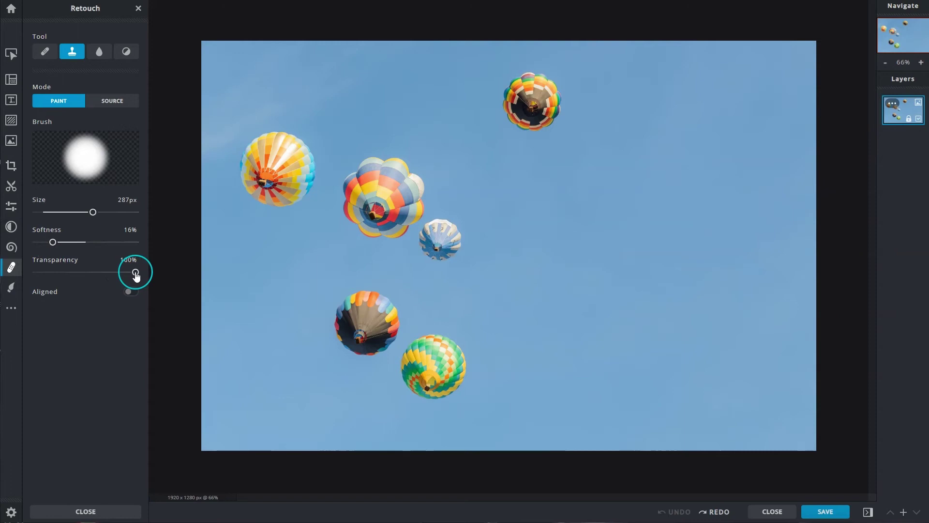
Step: Stamp a top-balloon copy at 40% transparency, then a solid one at 100% in the right sky
left_click_drag(135, 275, 77, 273)
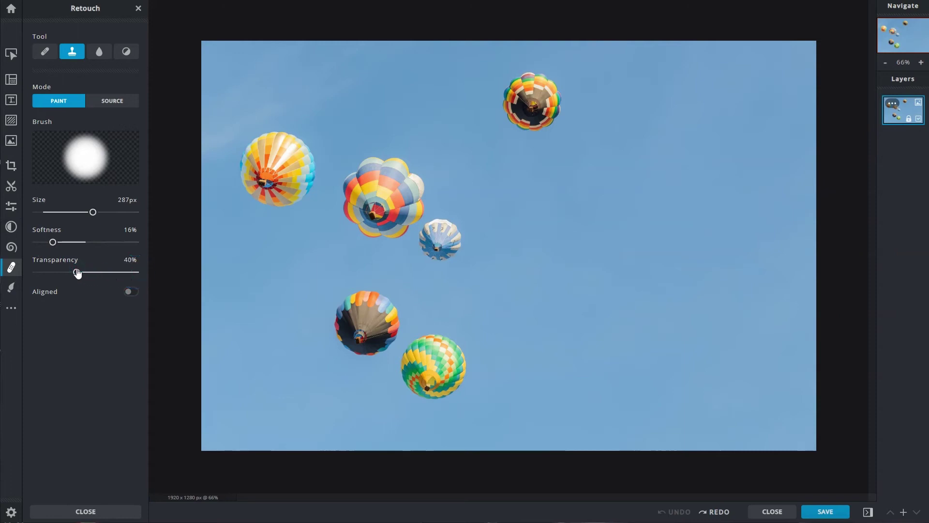
key("alt")
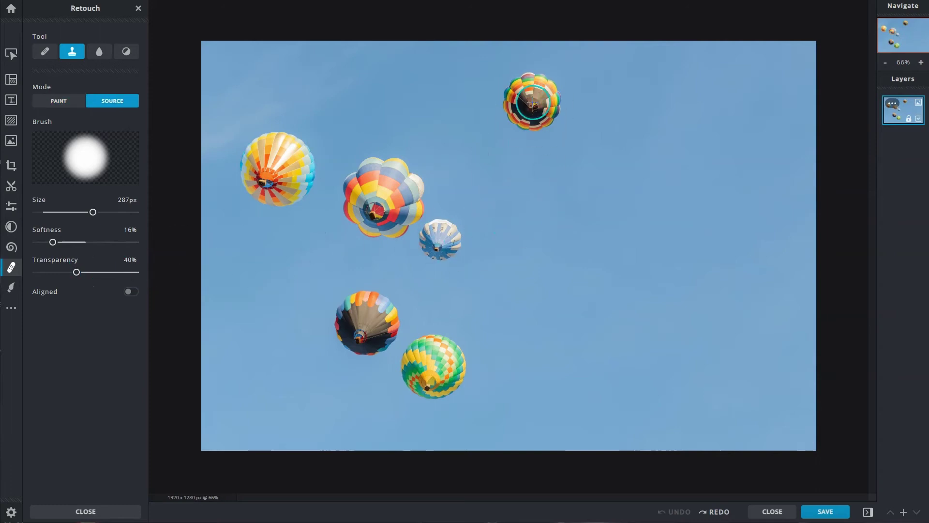
left_click(532, 103, "alt")
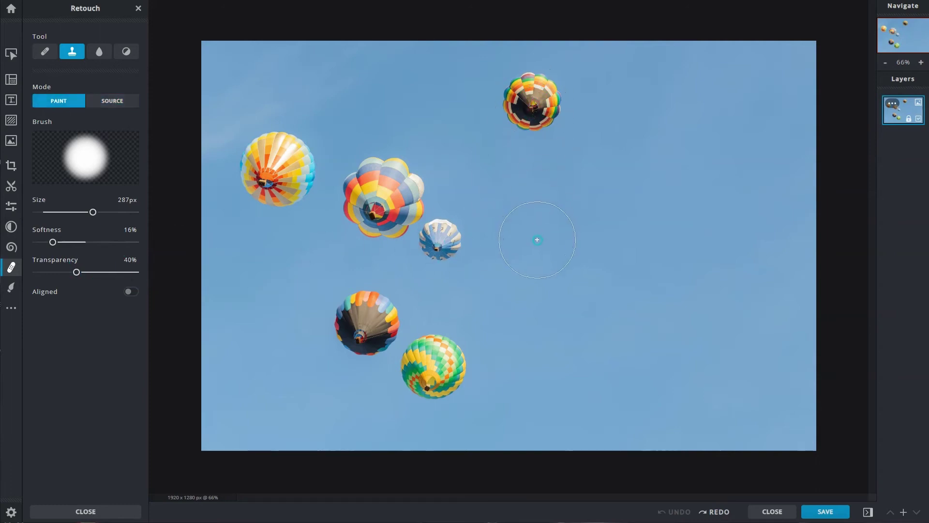
left_click(537, 239)
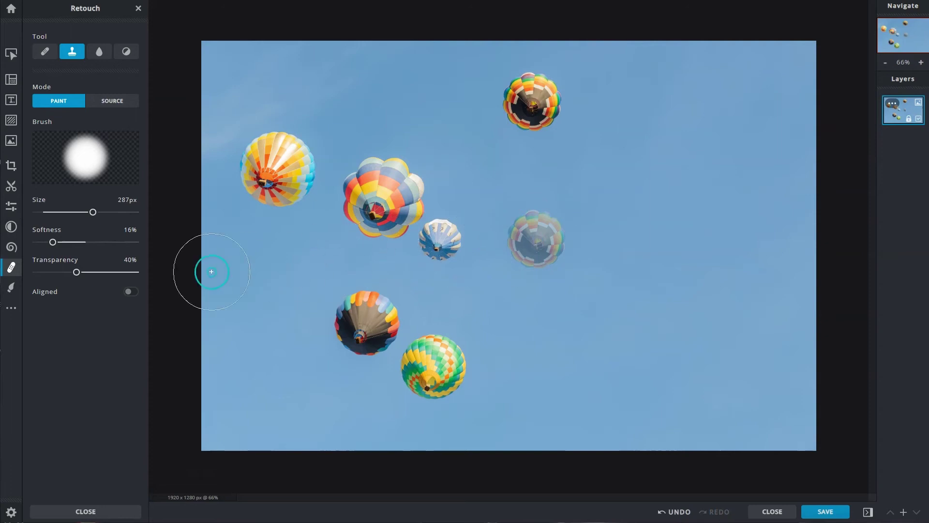
left_click_drag(77, 272, 140, 275)
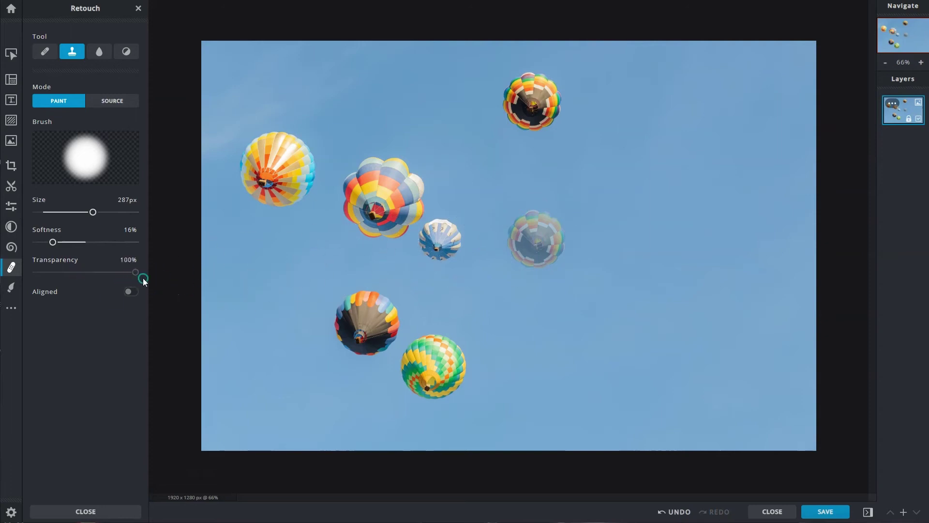
left_click(650, 238)
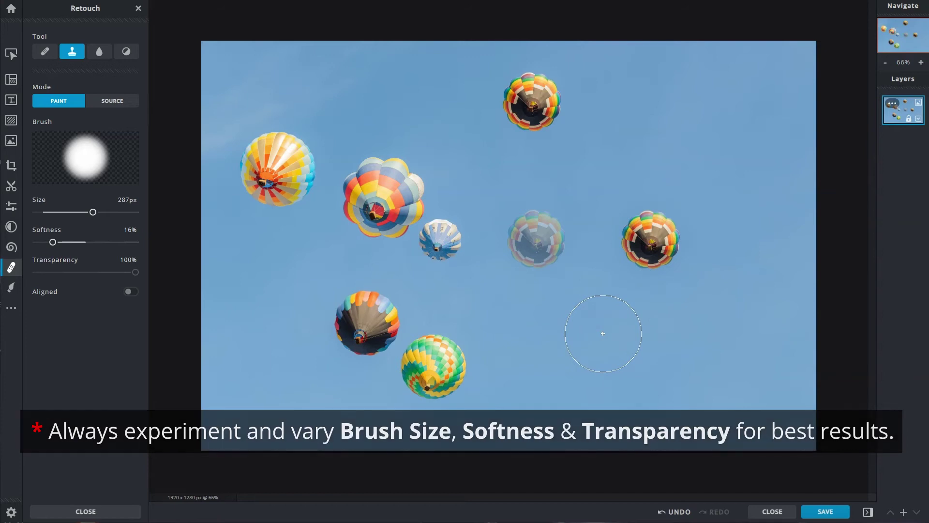
Step: Undo the balloon clone, stamp two more top-balloon copies, then undo those as well
key("ctrl+z")
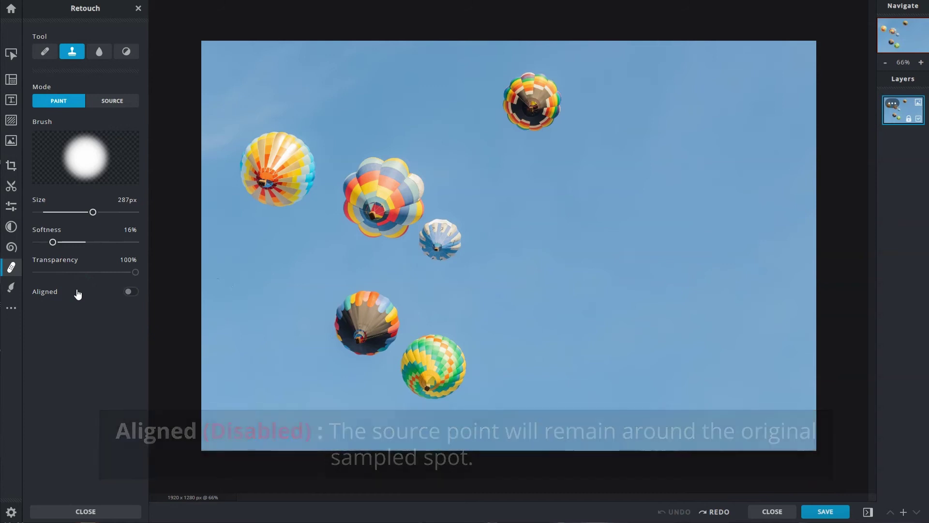
left_click(532, 99)
left_click(745, 237)
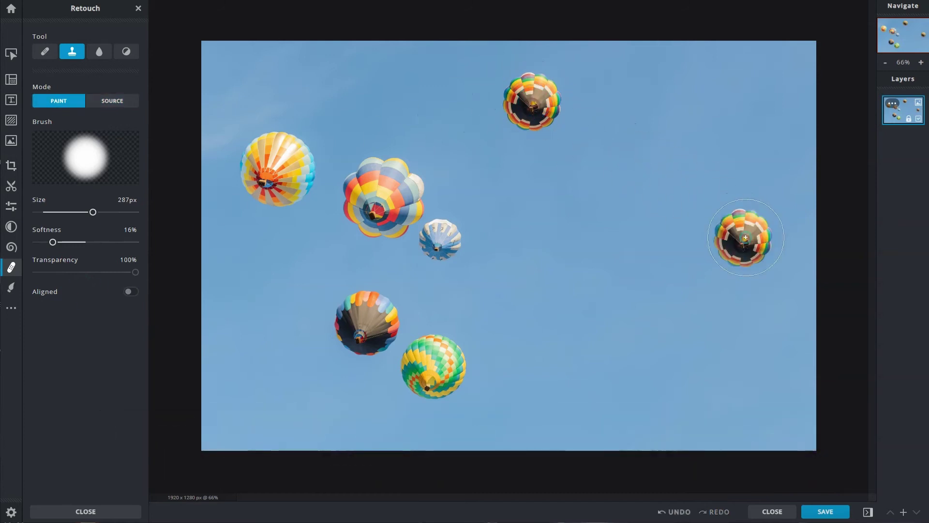
left_click(542, 368)
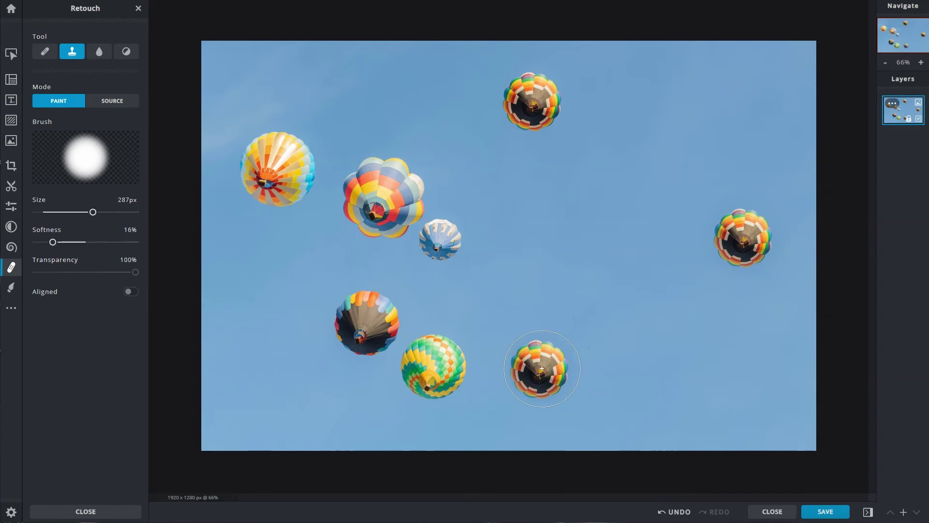
key("ctrl+z")
key("ctrl+z")
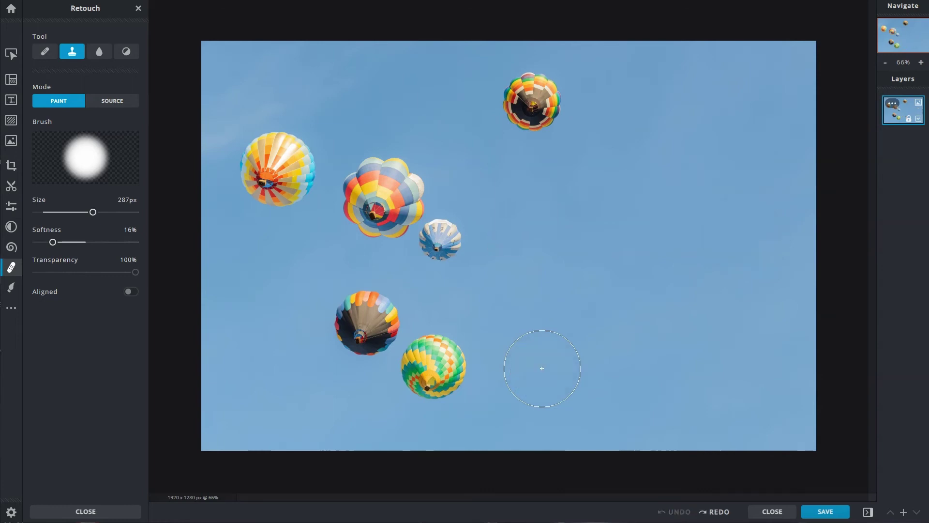
Step: With Aligned on, clone the central flower balloon into the right and centre sky
left_click(131, 292)
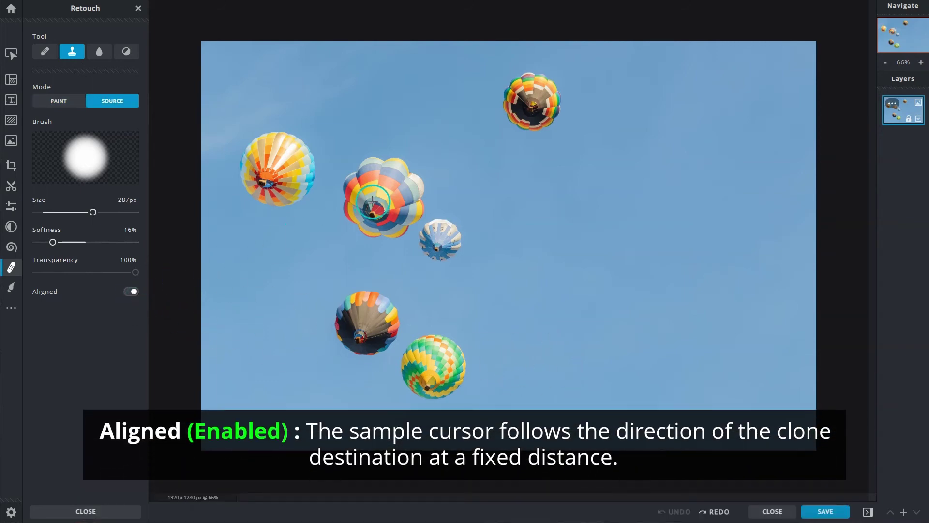
left_click(374, 201)
mouse_move(599, 212)
left_mouse_down()
mouse_move(639, 197)
mouse_move(651, 203)
mouse_move(612, 217)
mouse_move(712, 256)
left_mouse_up()
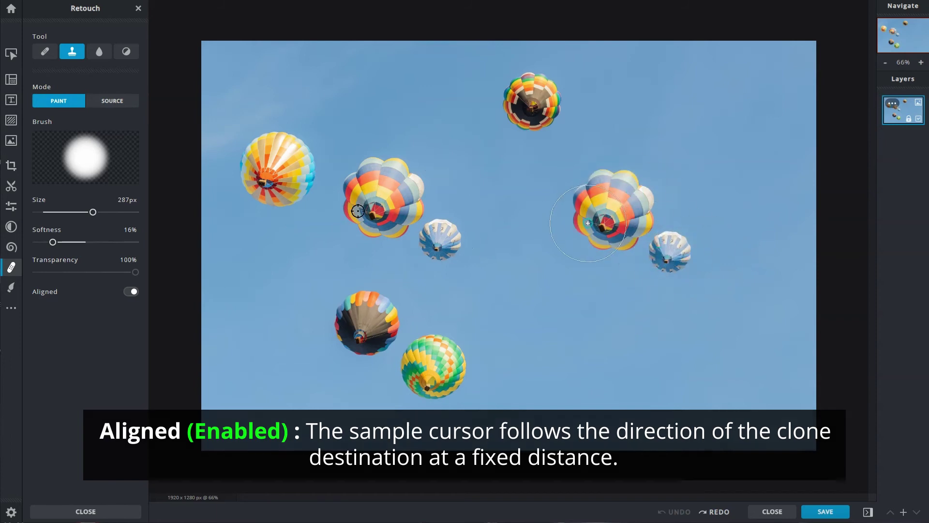
mouse_move(514, 177)
left_mouse_down()
mouse_move(493, 200)
mouse_move(515, 194)
left_mouse_up()
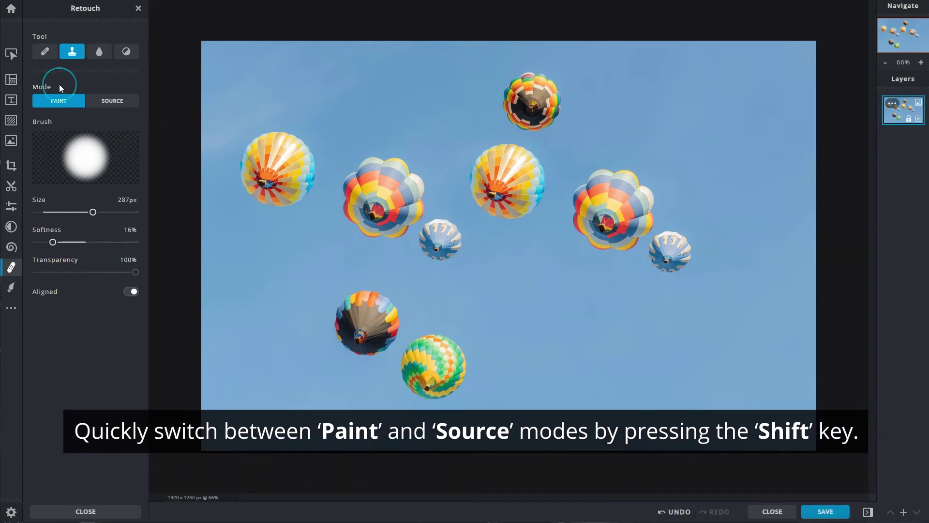
key("shift")
key("shift")
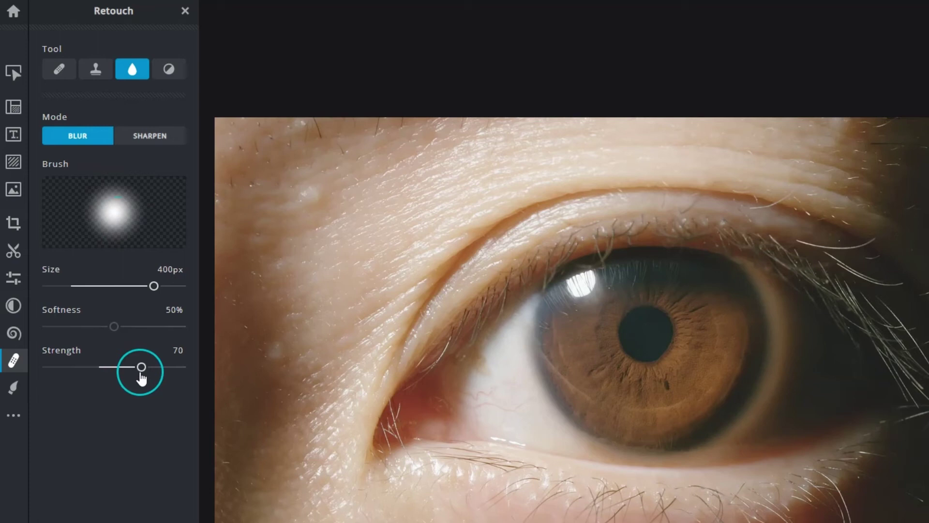
Step: Blur the skin along the eye photo's left edge at strength 45, then choose Sharpen mode
left_click_drag(140, 373, 108, 373)
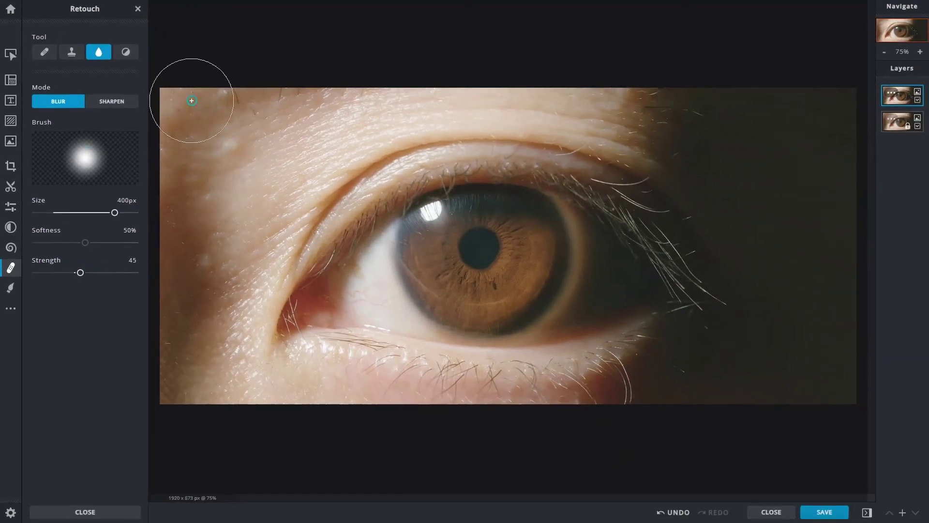
left_click_drag(207, 234, 234, 124)
left_click(136, 106)
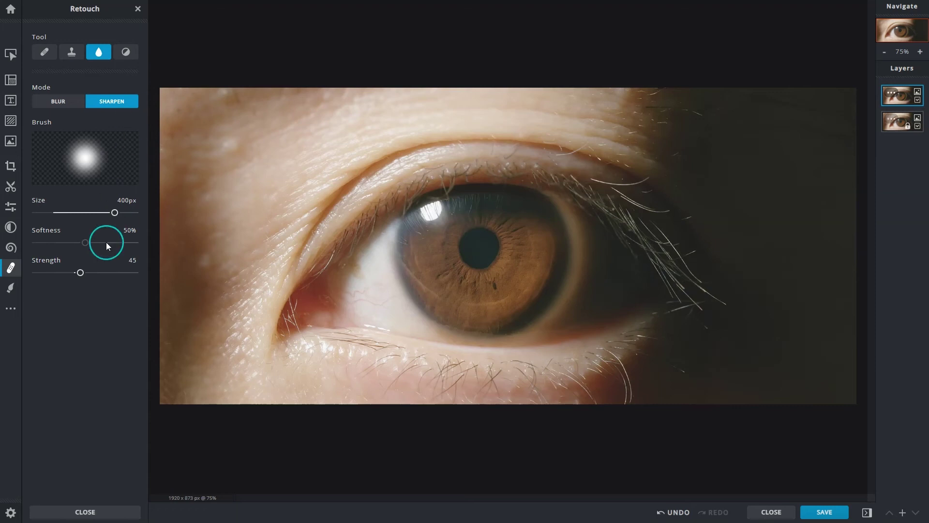
Step: Sharpen the iris texture at strength 40 and toggle the layer off and on to compare
left_click_drag(80, 272, 76, 274)
mouse_move(505, 258)
left_mouse_down()
mouse_move(496, 276)
mouse_move(427, 234)
mouse_move(464, 301)
mouse_move(523, 256)
mouse_move(477, 234)
mouse_move(455, 260)
left_mouse_up()
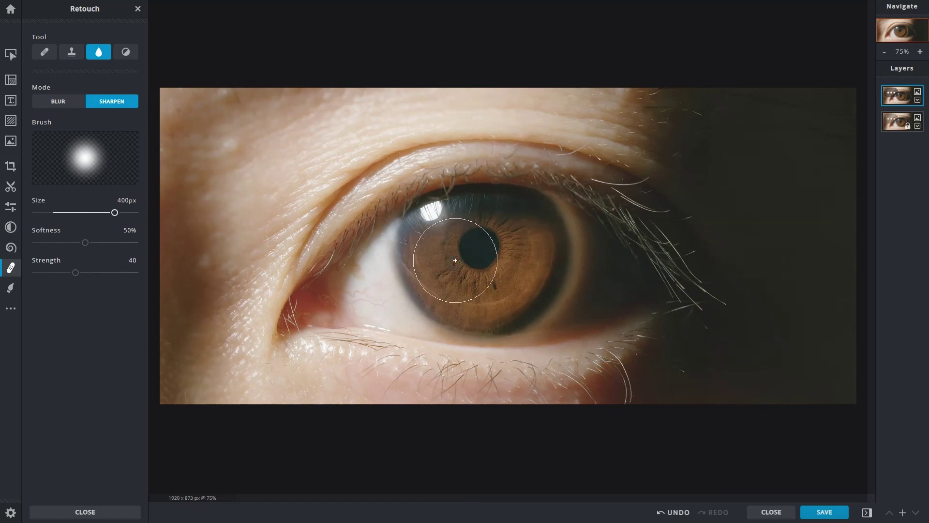
mouse_move(455, 260)
left_mouse_down()
mouse_move(437, 227)
mouse_move(455, 283)
mouse_move(468, 237)
mouse_move(479, 279)
mouse_move(492, 288)
mouse_move(503, 264)
mouse_move(530, 269)
mouse_move(515, 226)
mouse_move(475, 222)
mouse_move(439, 238)
mouse_move(446, 274)
mouse_move(476, 296)
mouse_move(531, 282)
mouse_move(538, 230)
left_mouse_up()
left_click(918, 101)
left_click(918, 100)
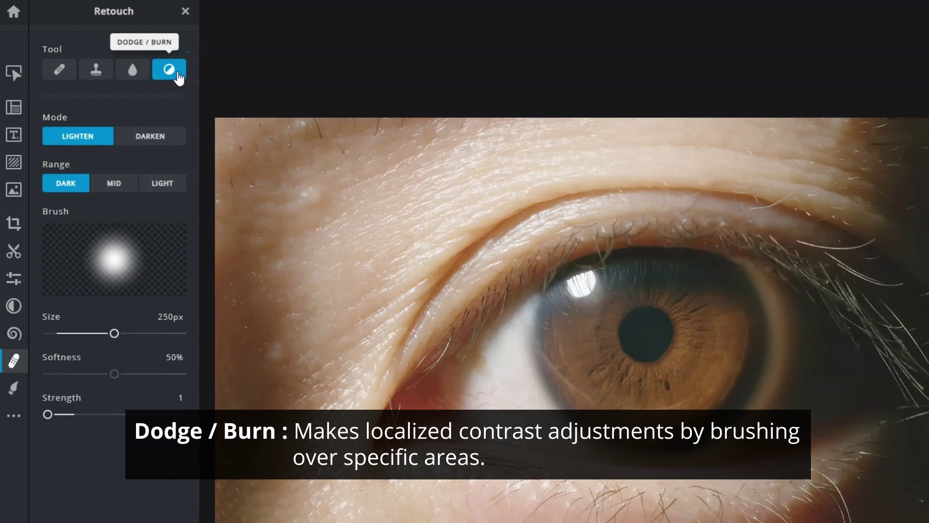
Step: Set Dodge/Burn to Lighten on the Mid range, after briefly trying Highlights
left_click(178, 77)
left_click(99, 139)
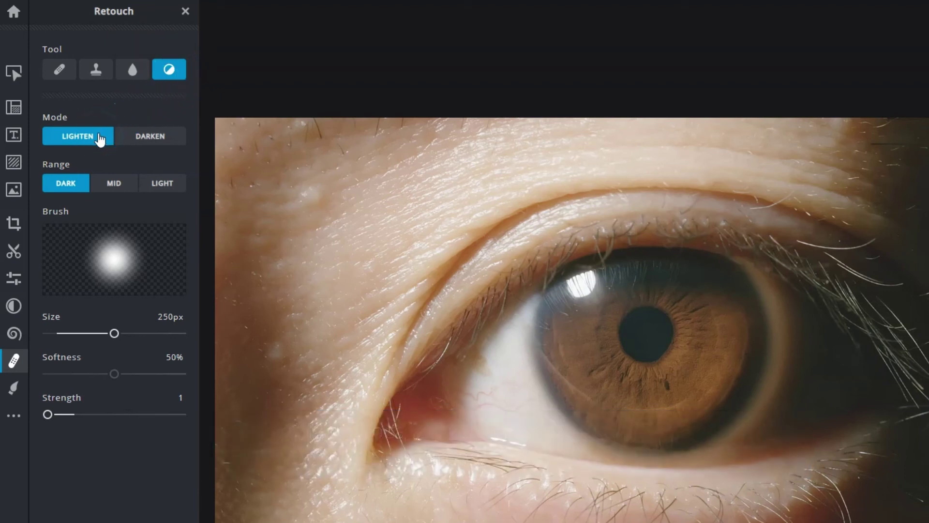
left_click(99, 139)
left_click(82, 186)
left_click(127, 186)
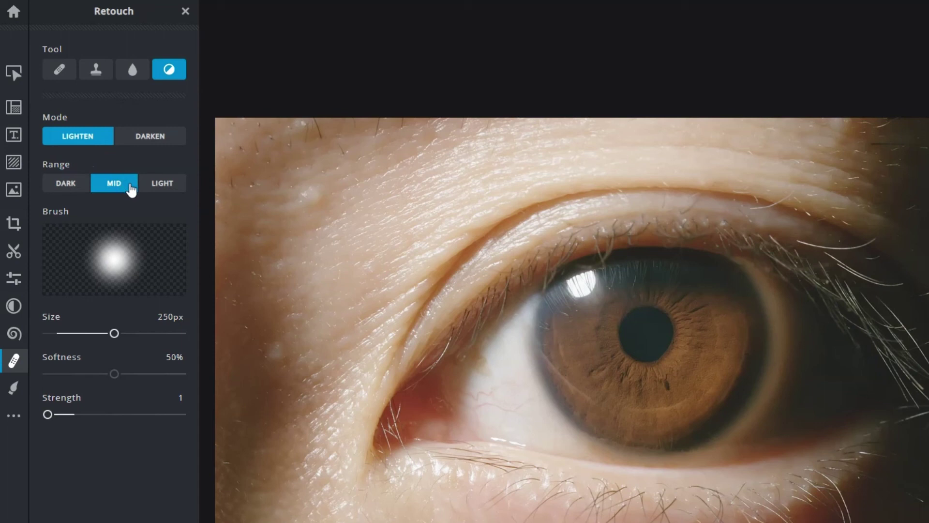
left_click(179, 187)
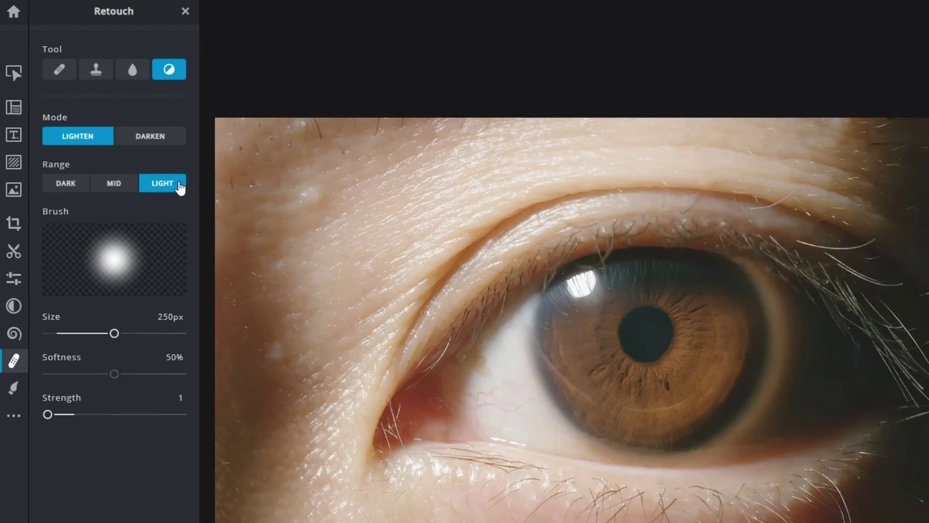
left_click(167, 186)
left_click(128, 187)
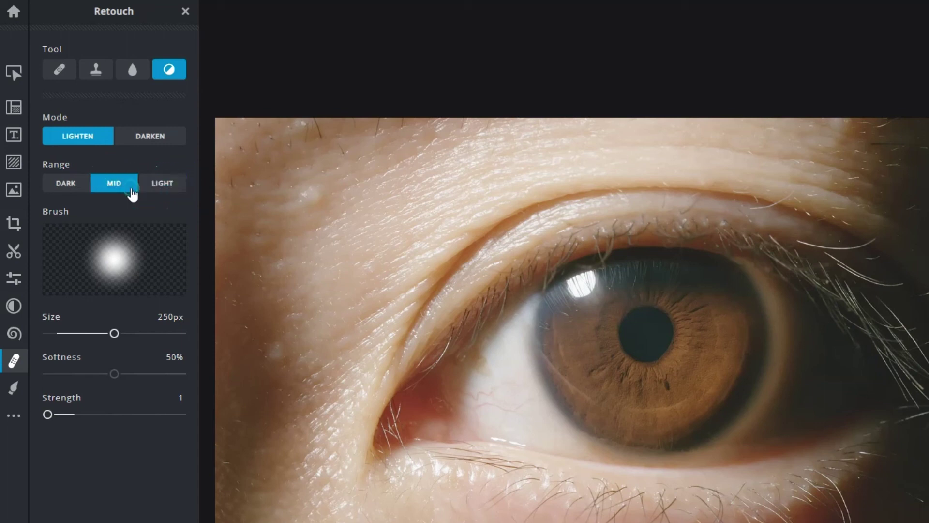
Step: Lighten the iris around the pupil at strength 3, then switch the brush to Darken
left_click(98, 262)
left_click_drag(52, 421, 81, 424)
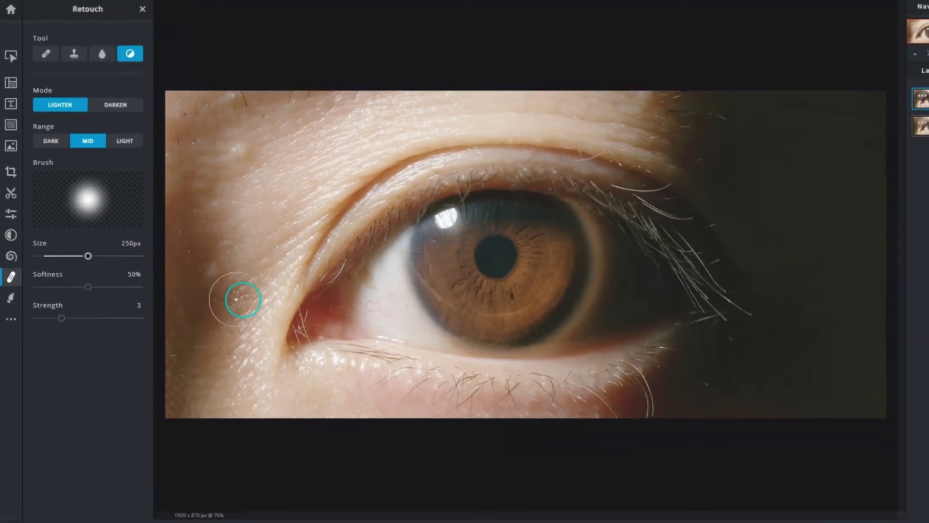
left_click_drag(586, 386, 674, 392)
mouse_move(501, 292)
left_mouse_down()
mouse_move(523, 260)
mouse_move(461, 289)
mouse_move(440, 264)
mouse_move(472, 287)
mouse_move(517, 253)
mouse_move(514, 270)
mouse_move(480, 293)
mouse_move(435, 269)
left_mouse_up()
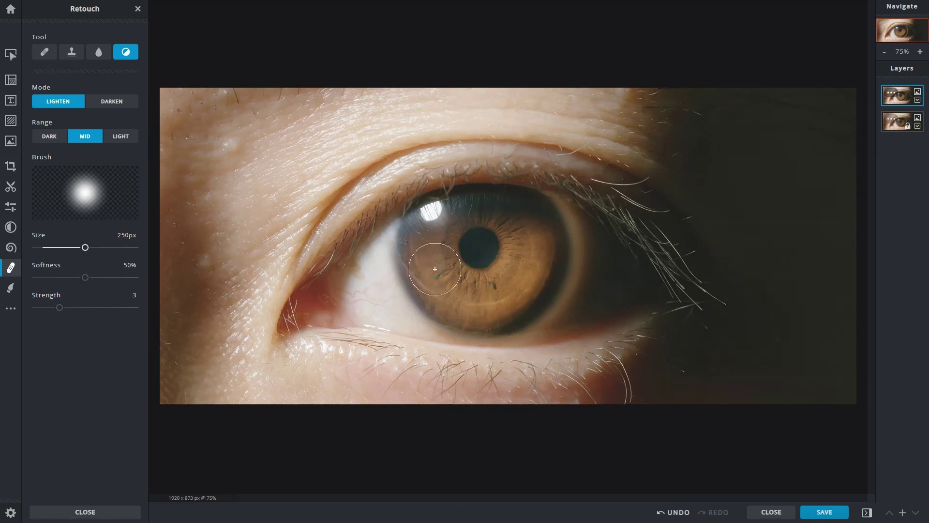
left_click(123, 104)
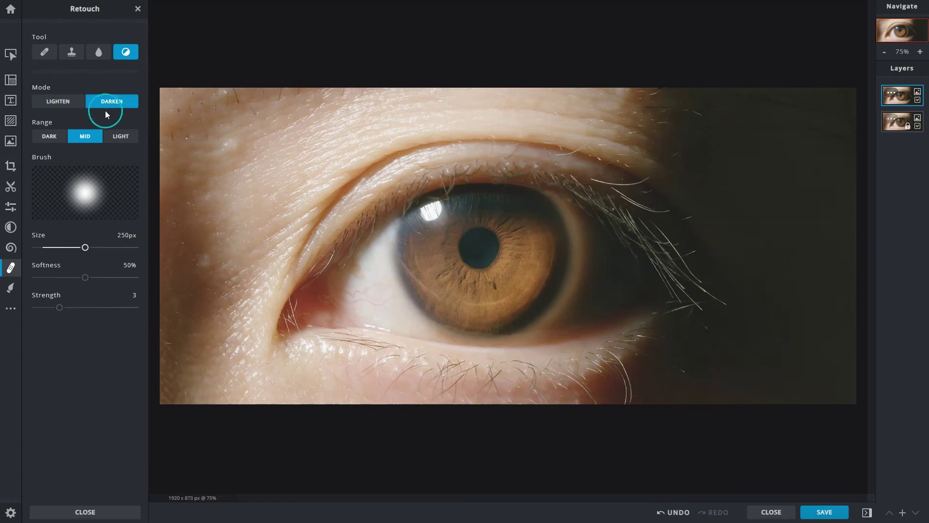
Step: Set the Darken brush to Dark range at strength 1 and burn the iris's outer rim
left_click(62, 137)
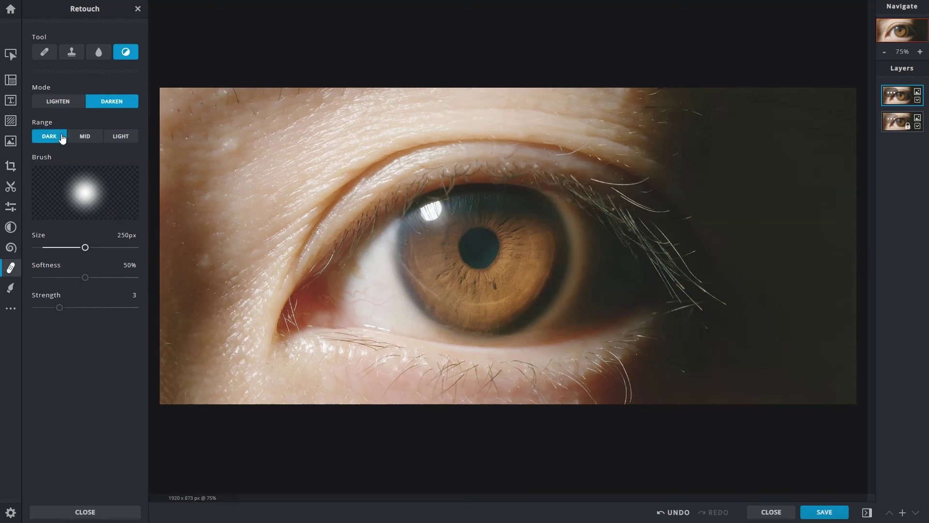
left_click_drag(59, 308, 35, 310)
mouse_move(421, 257)
left_mouse_down()
mouse_move(443, 283)
mouse_move(525, 246)
mouse_move(527, 259)
mouse_move(524, 218)
mouse_move(422, 261)
mouse_move(516, 296)
mouse_move(535, 253)
left_mouse_up()
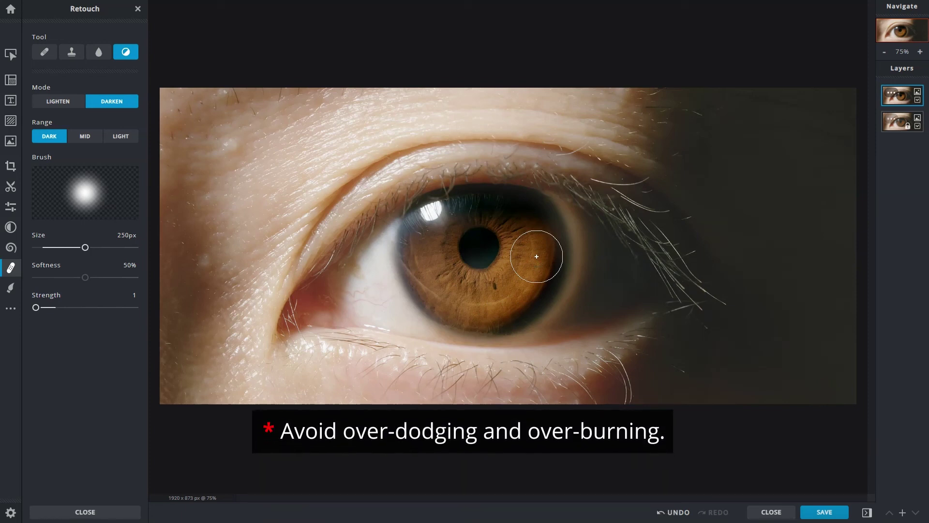
left_click(918, 99)
left_click(918, 101)
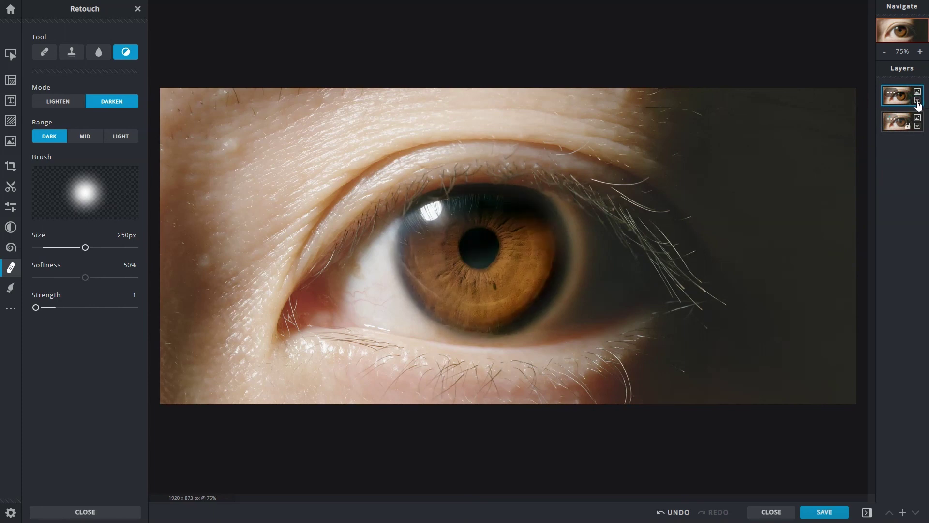